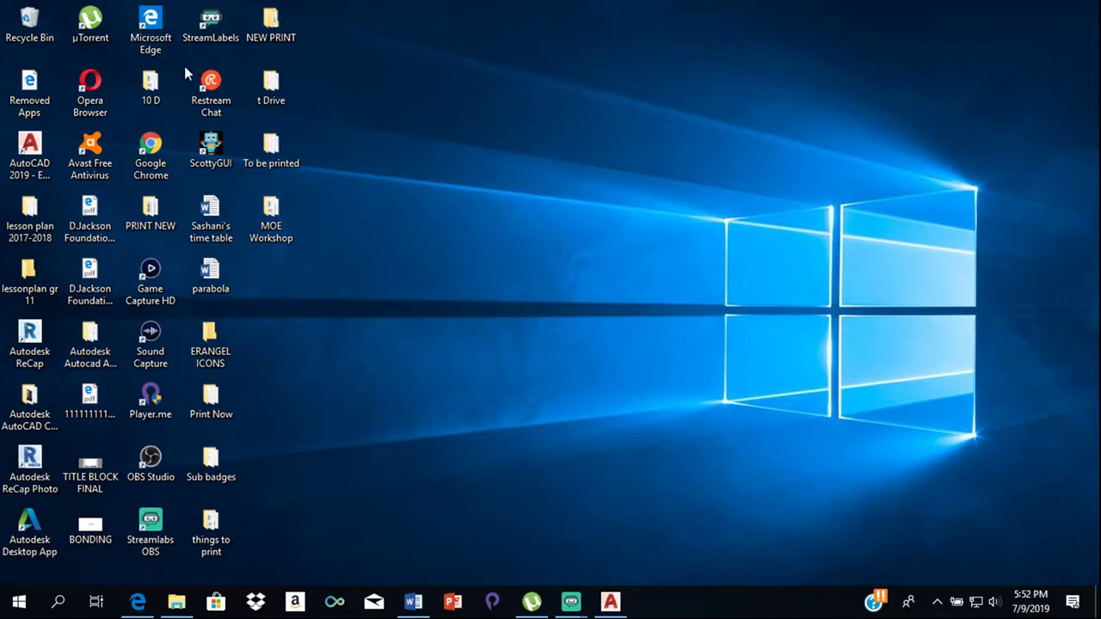
Launch Google Chrome from the desktop and type 'autodesk' into the search bar
{"action": "double_click", "coordinate": [159, 151]}
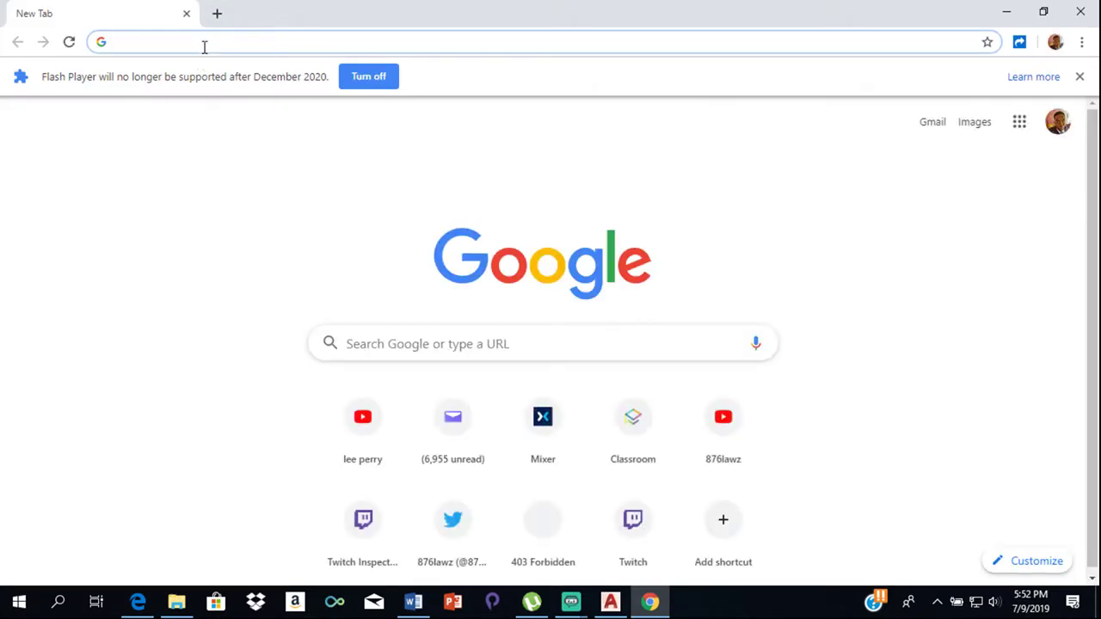
{"action": "type", "text": "autodesk"}
Search for 'autodesk' and open the official Autodesk 3D Design, Engineering & Construction Software site
{"action": "key", "text": "Return"}
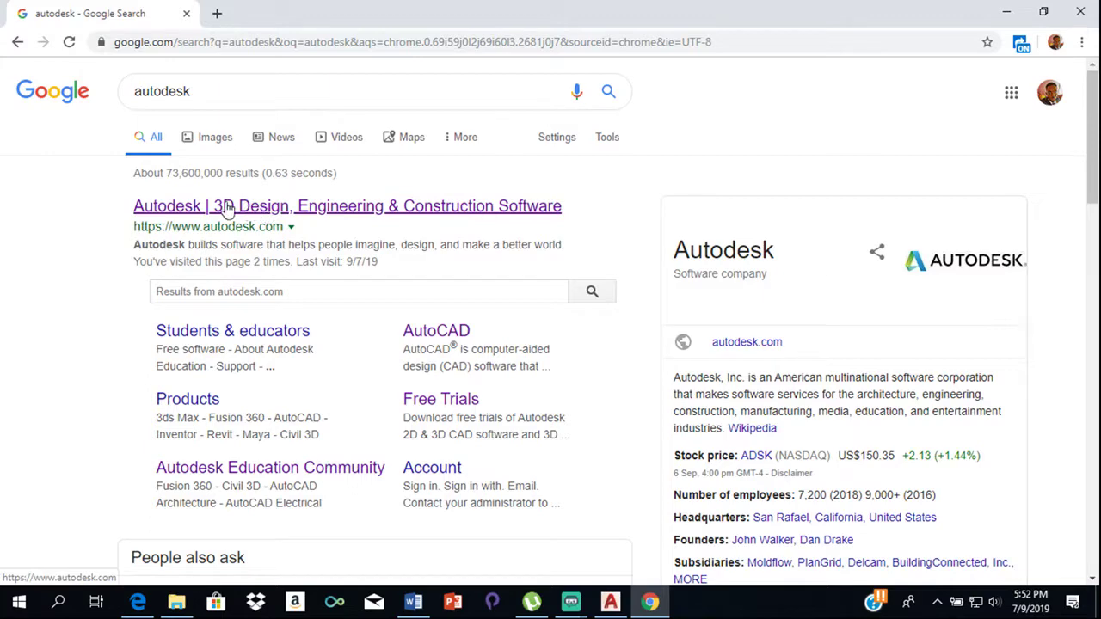
{"action": "left_click", "coordinate": [322, 207]}
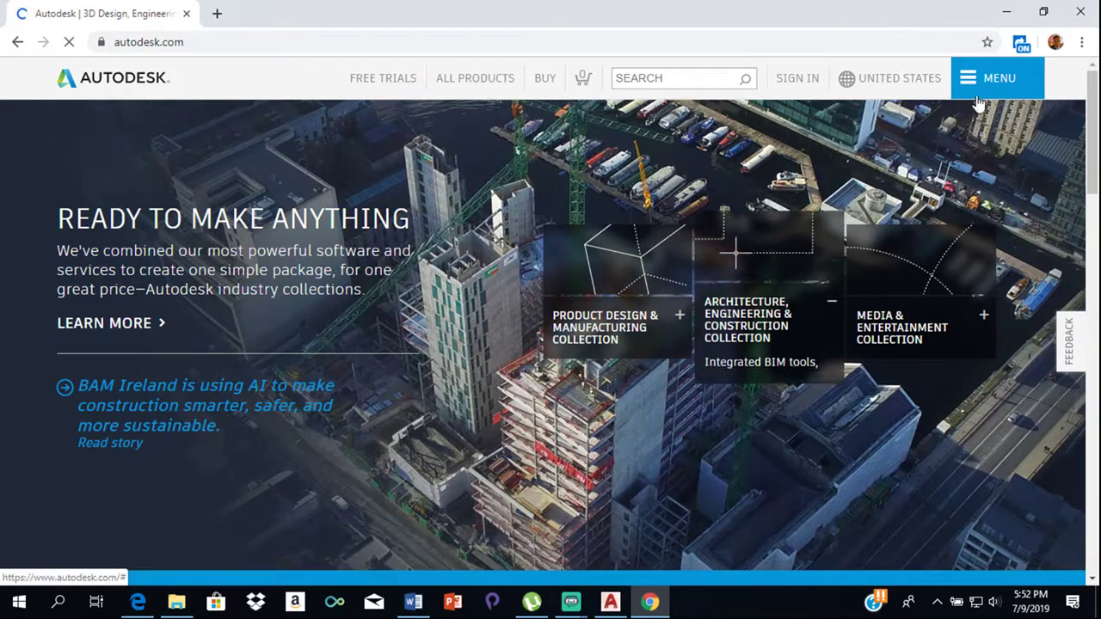
Go through Menu > Downloads > Free student software to the AutoCAD card
{"action": "left_click", "coordinate": [994, 81]}
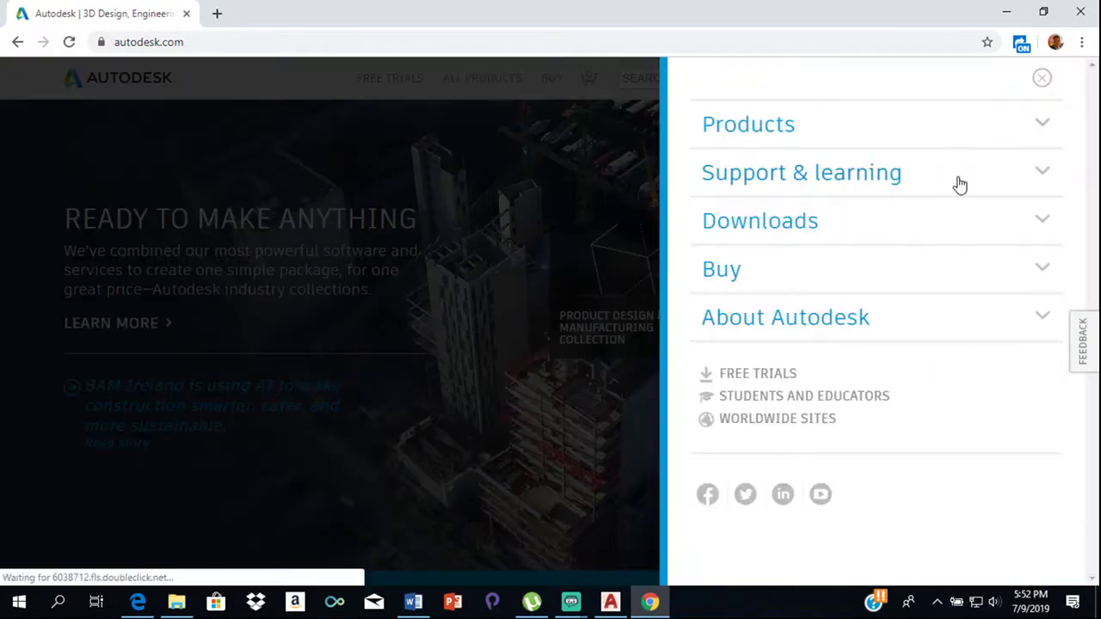
{"action": "left_click", "coordinate": [907, 226]}
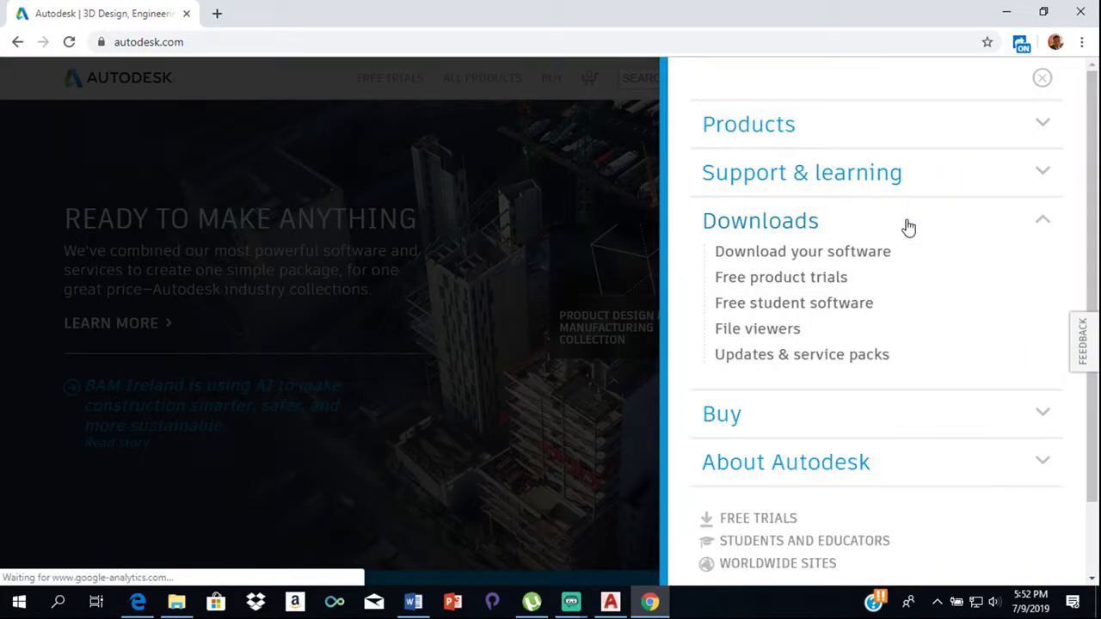
{"action": "left_click", "coordinate": [795, 306]}
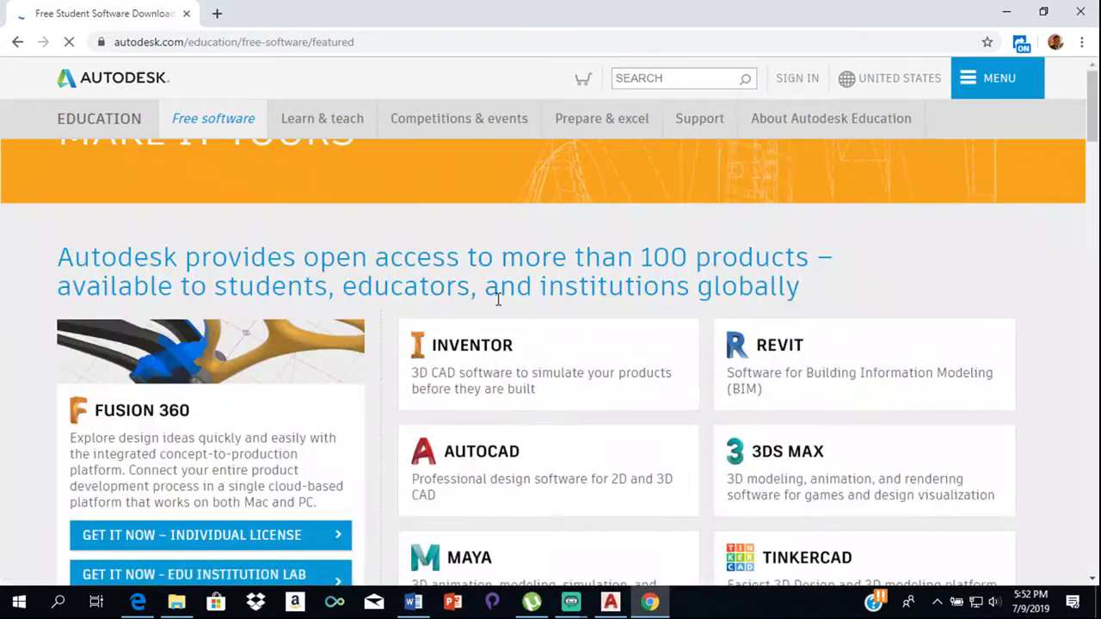
{"action": "scroll", "coordinate": [491, 438], "scroll_direction": "down", "scroll_amount": 2}
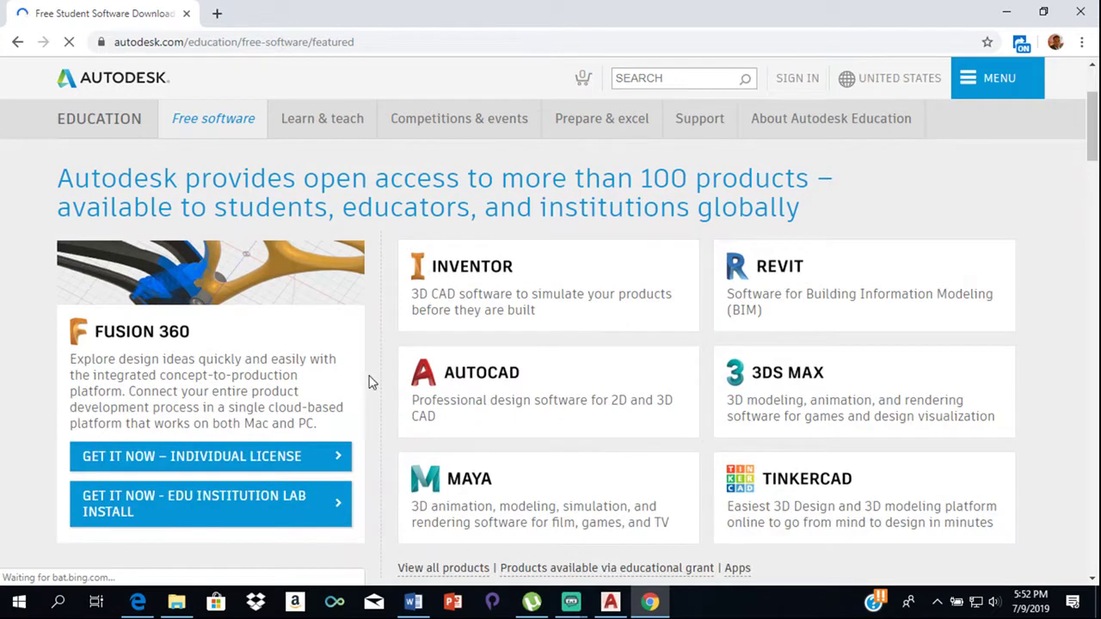
{"action": "left_click", "coordinate": [482, 394]}
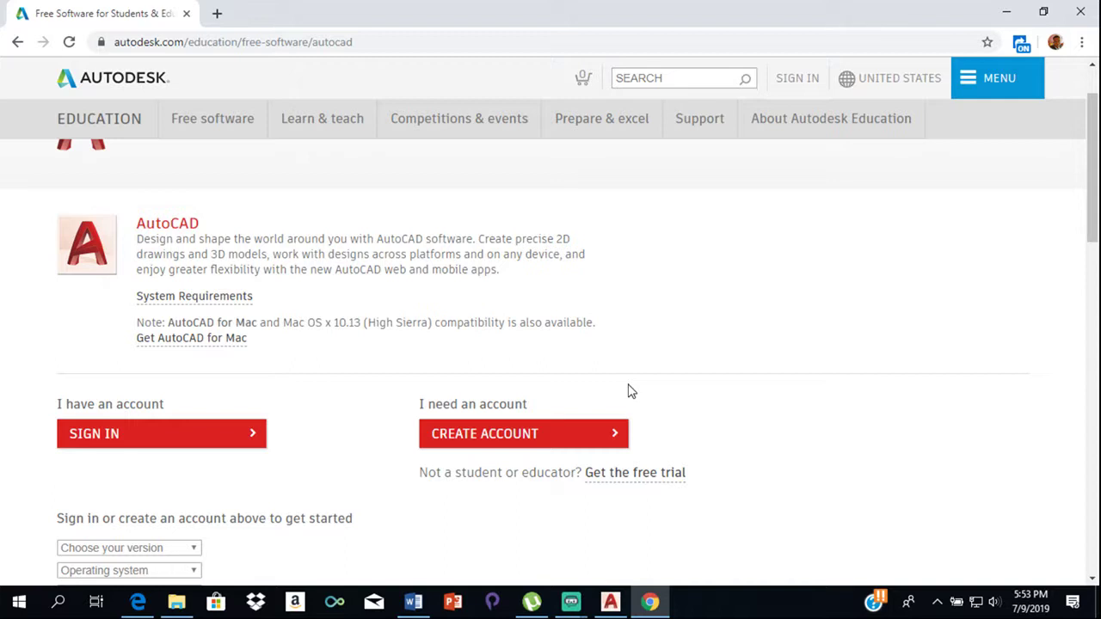
Sign in to Autodesk Account with the student's e-mail address and password
{"action": "left_click", "coordinate": [235, 437]}
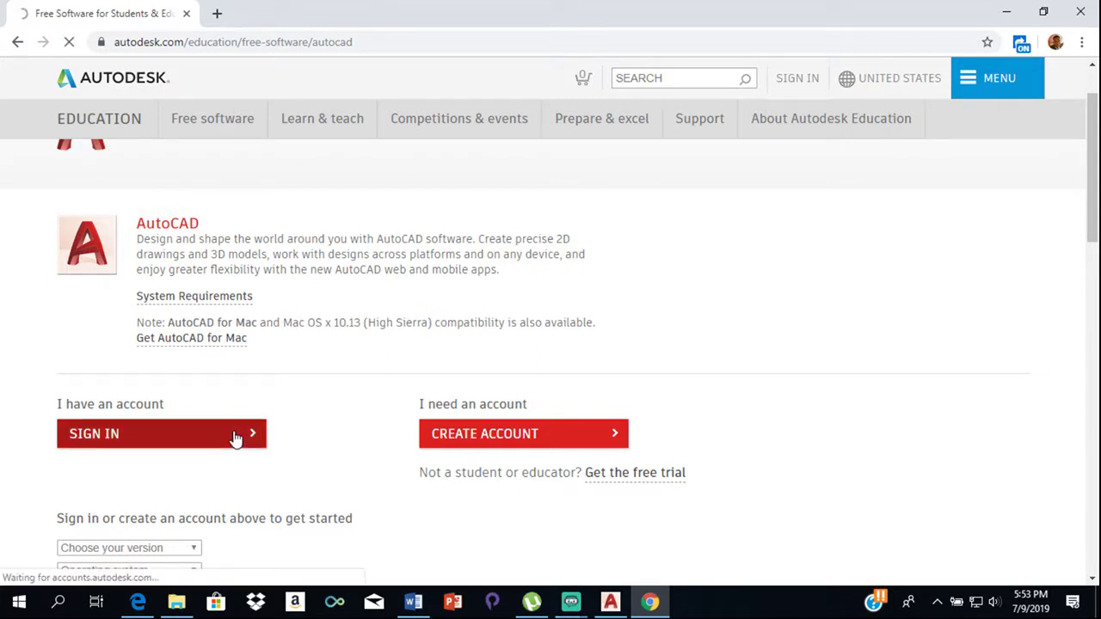
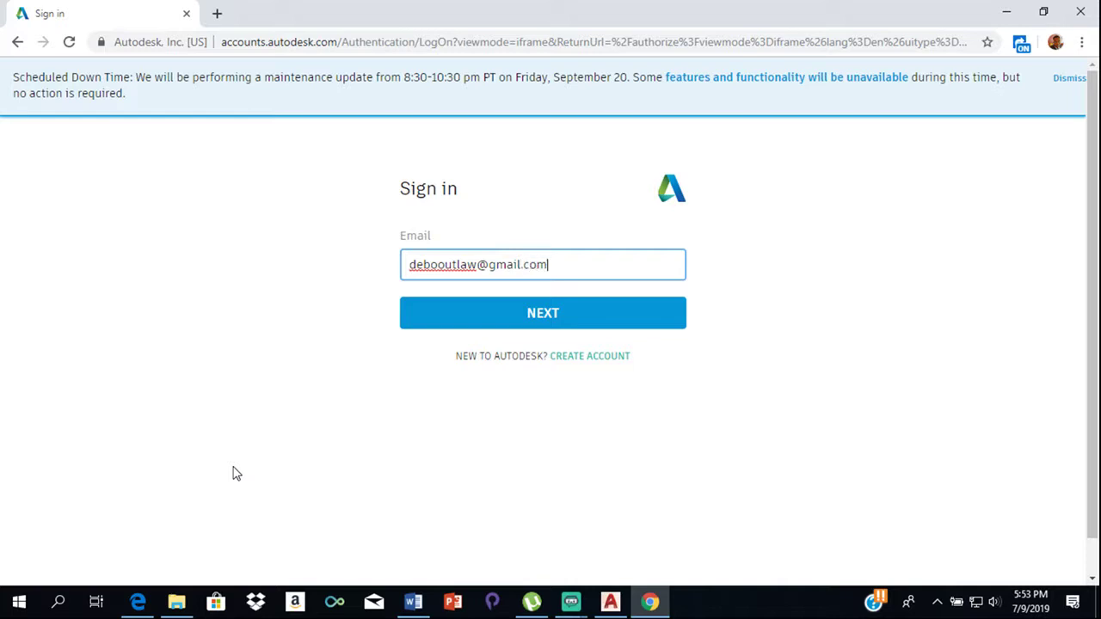
{"action": "key", "text": "Return"}
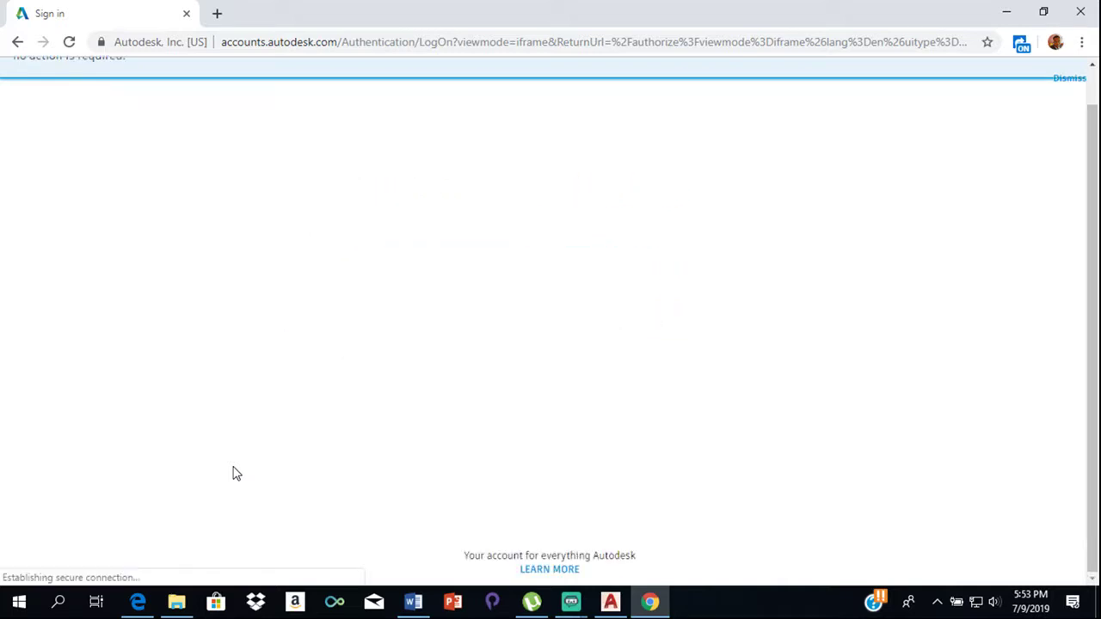
{"action": "type", "text": "•"}
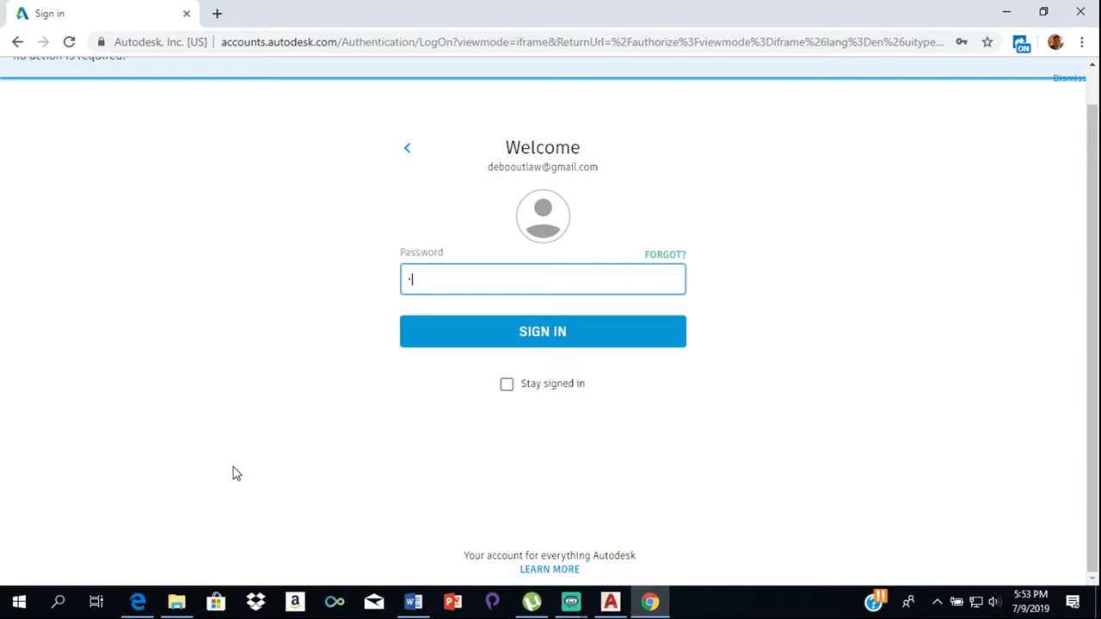
{"action": "type", "text": "••••"}
{"action": "key", "text": "Return"}
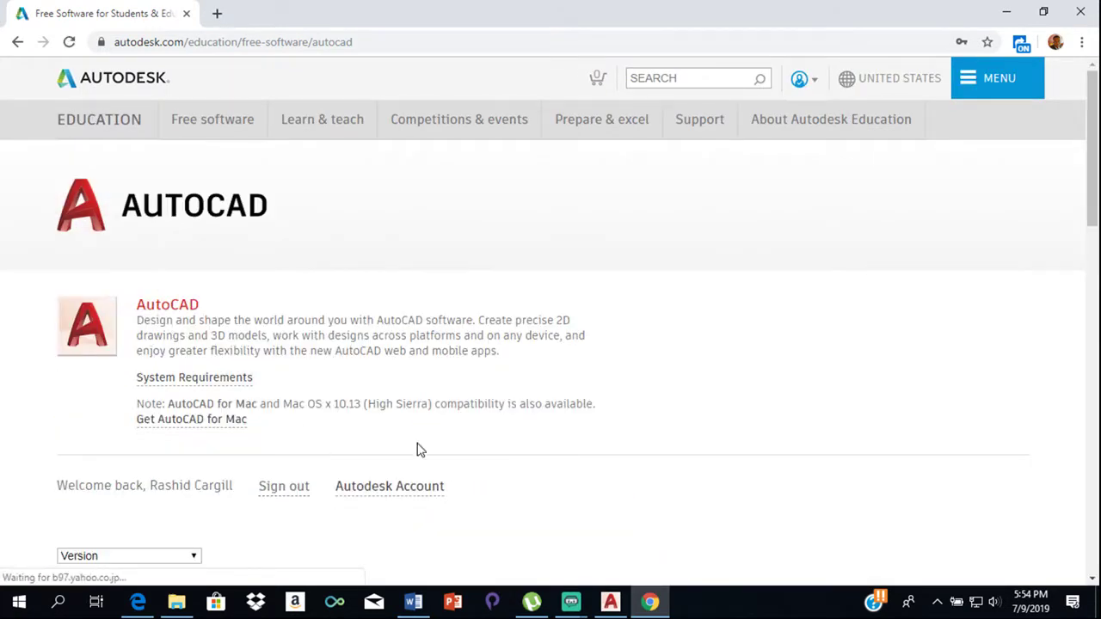
Choose AutoCAD 2019 in the Version dropdown of the download form
{"action": "scroll", "coordinate": [290, 489], "scroll_direction": "down", "scroll_amount": 1}
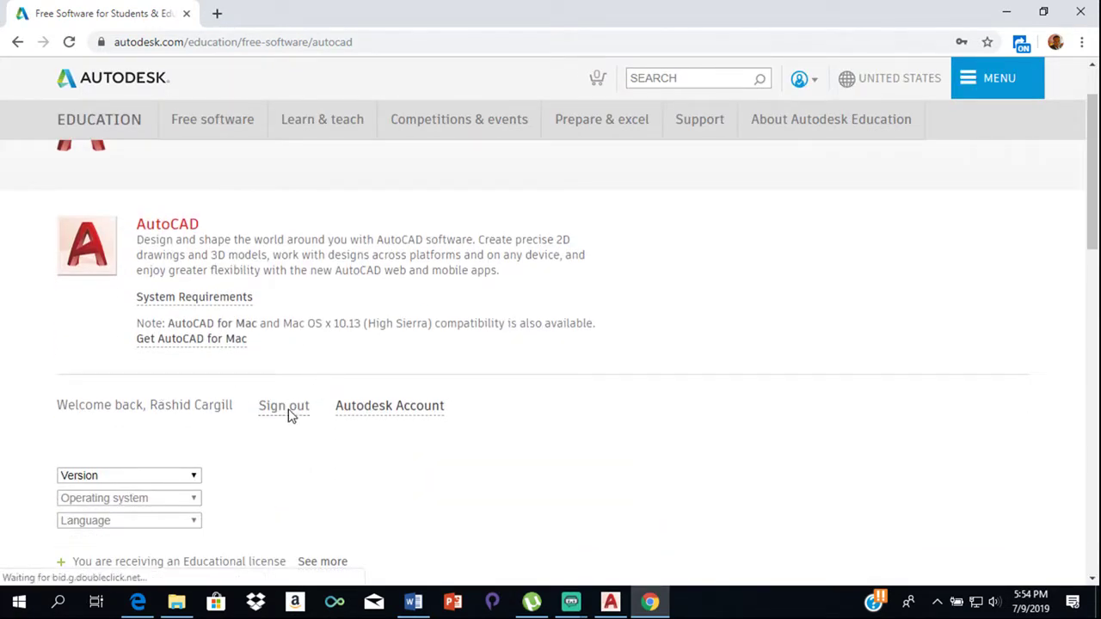
{"action": "scroll", "coordinate": [310, 439], "scroll_direction": "down", "scroll_amount": 2}
{"action": "scroll", "coordinate": [239, 240], "scroll_direction": "up", "scroll_amount": 1}
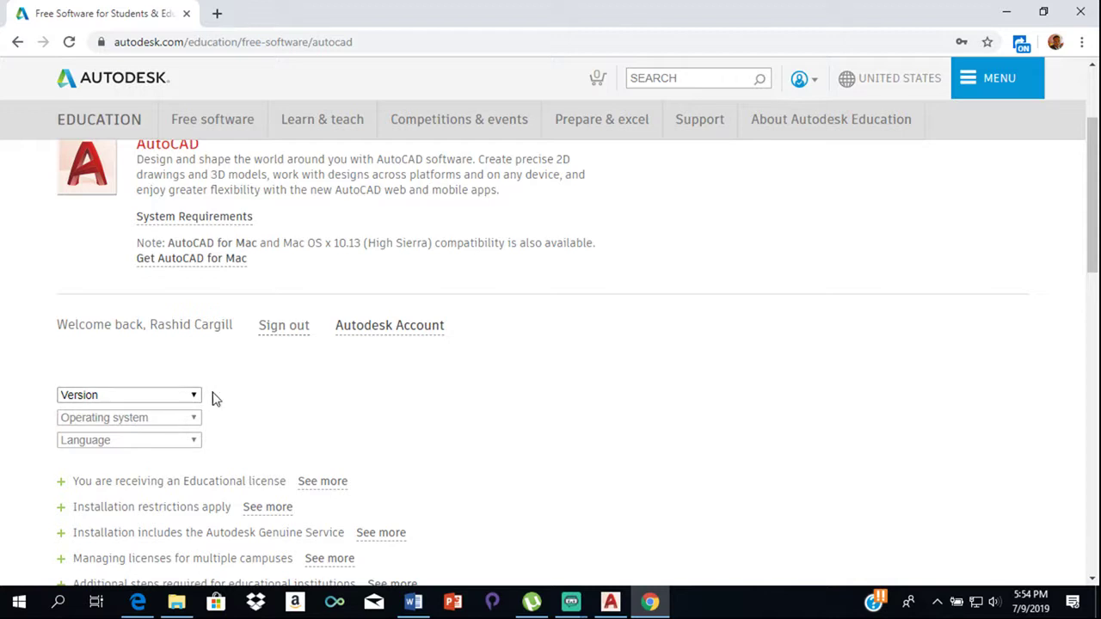
{"action": "left_click", "coordinate": [191, 397]}
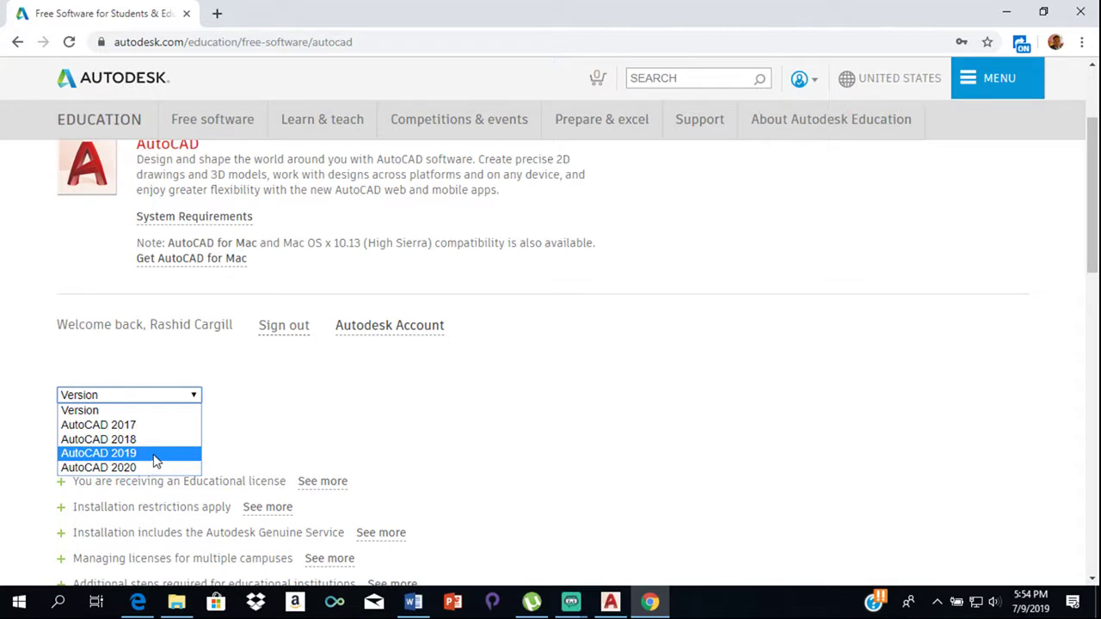
{"action": "left_click", "coordinate": [155, 454]}
Select Windows 64-bit as the operating system
{"action": "left_click", "coordinate": [192, 419]}
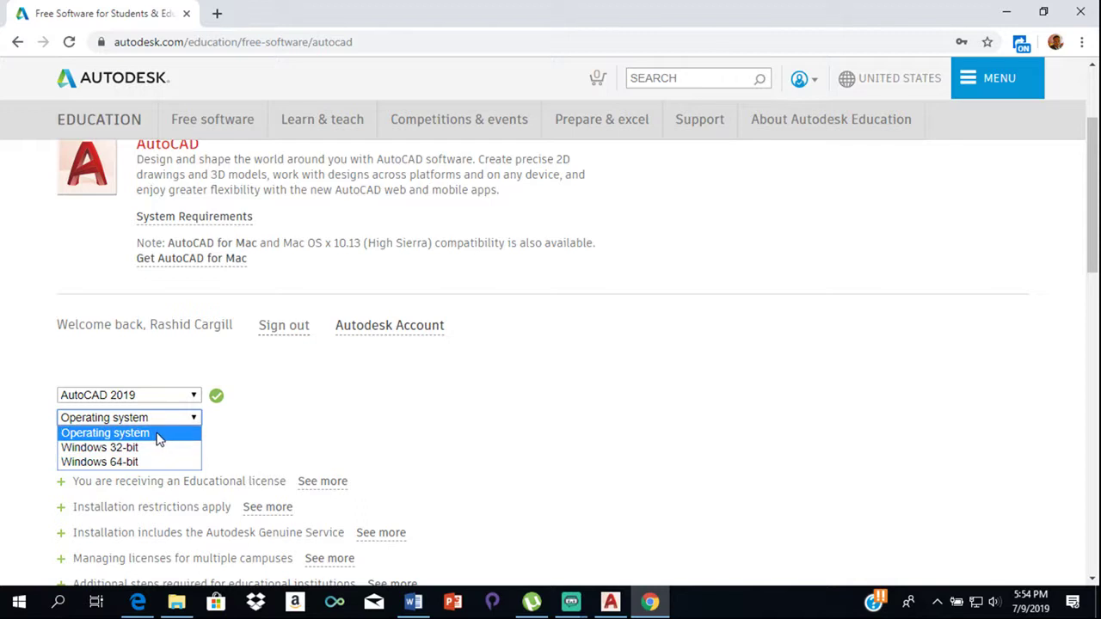
{"action": "left_click", "coordinate": [165, 435]}
{"action": "left_click", "coordinate": [191, 418]}
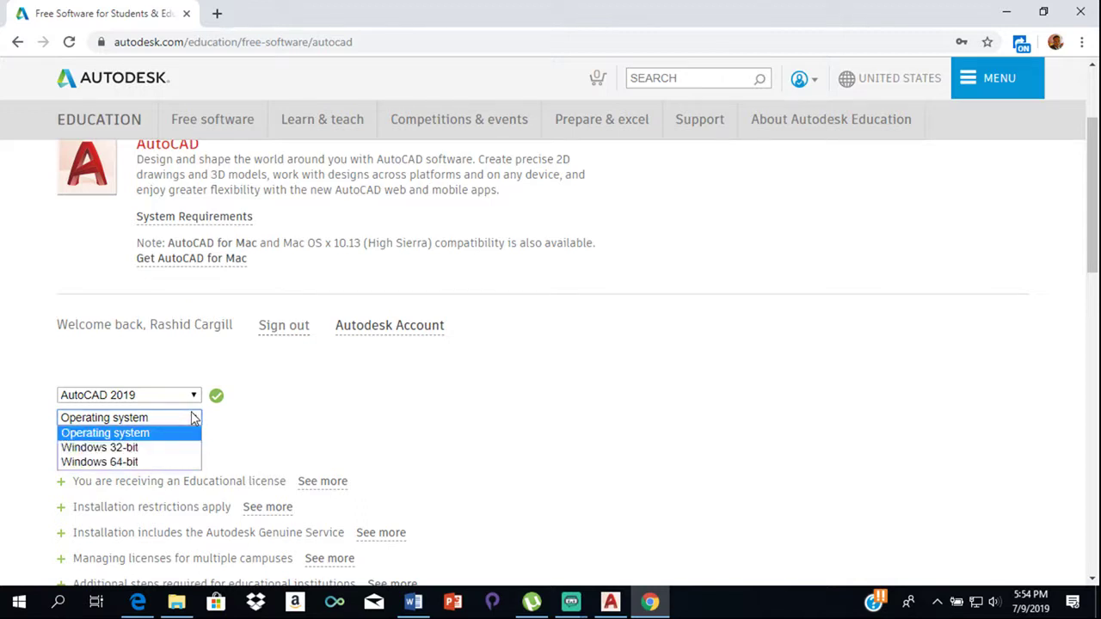
{"action": "left_click", "coordinate": [160, 465]}
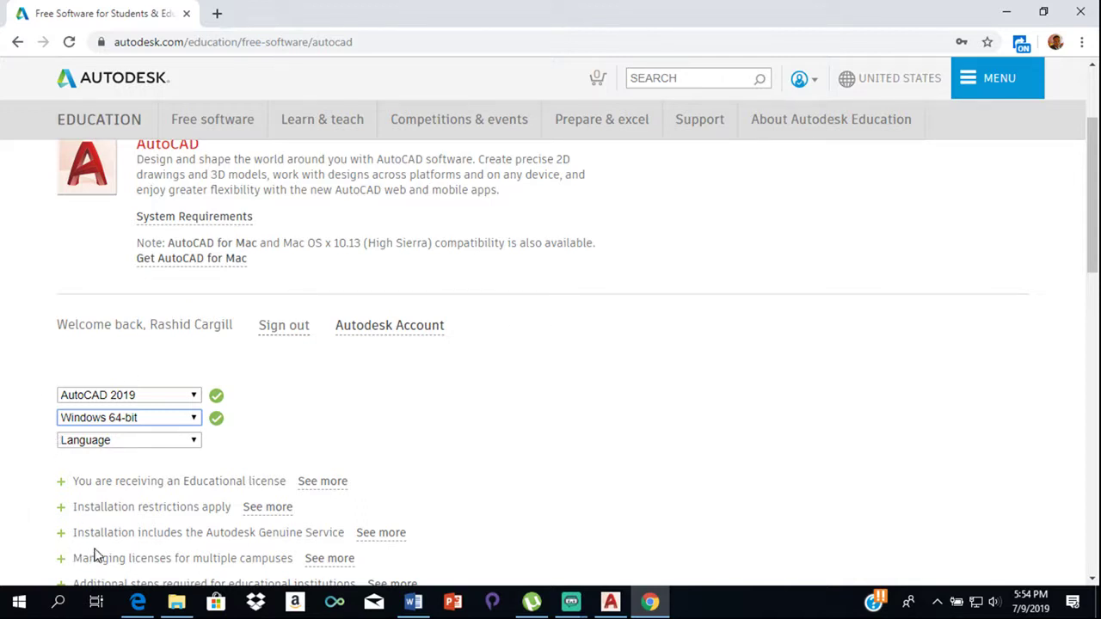
{"action": "left_click", "coordinate": [60, 603]}
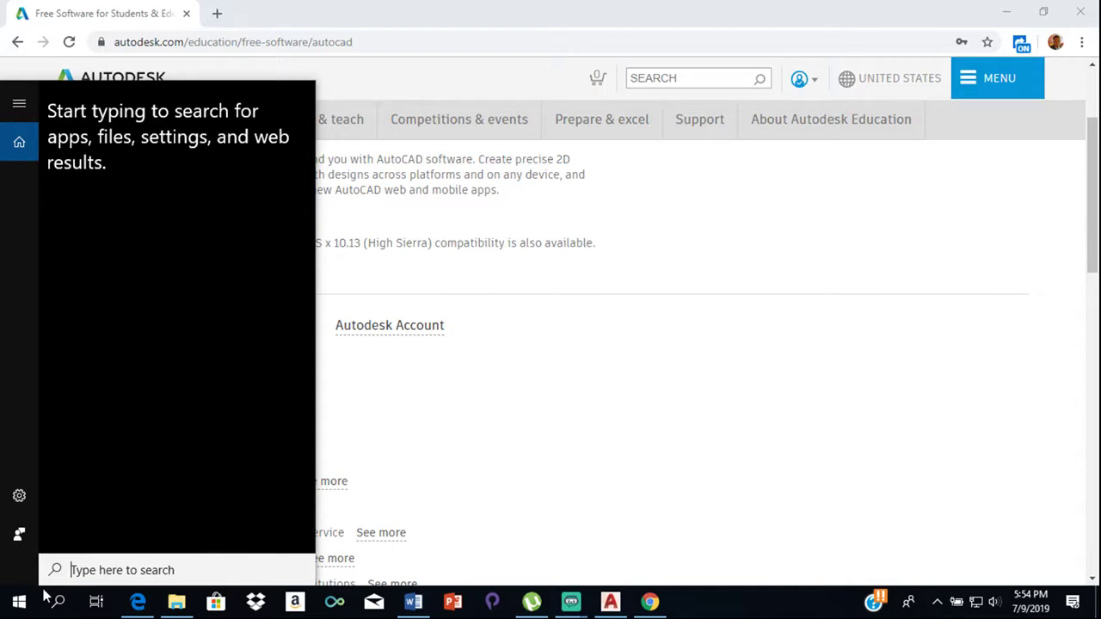
Confirm in System Information that the system type is x64-based PC, then close it
{"action": "type", "text": "syst"}
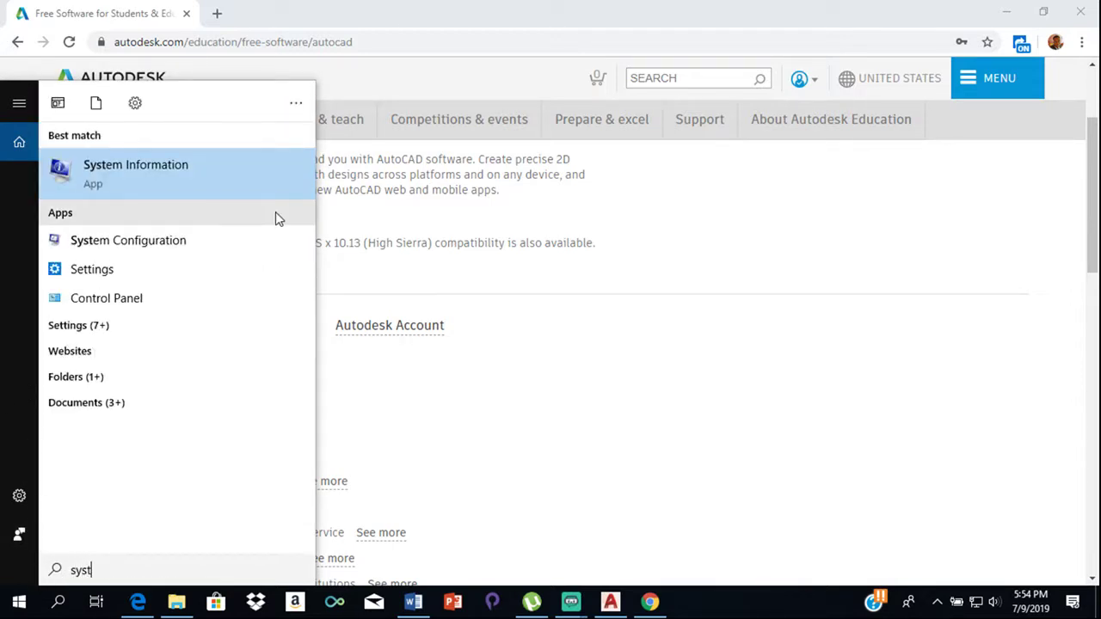
{"action": "left_click", "coordinate": [258, 177]}
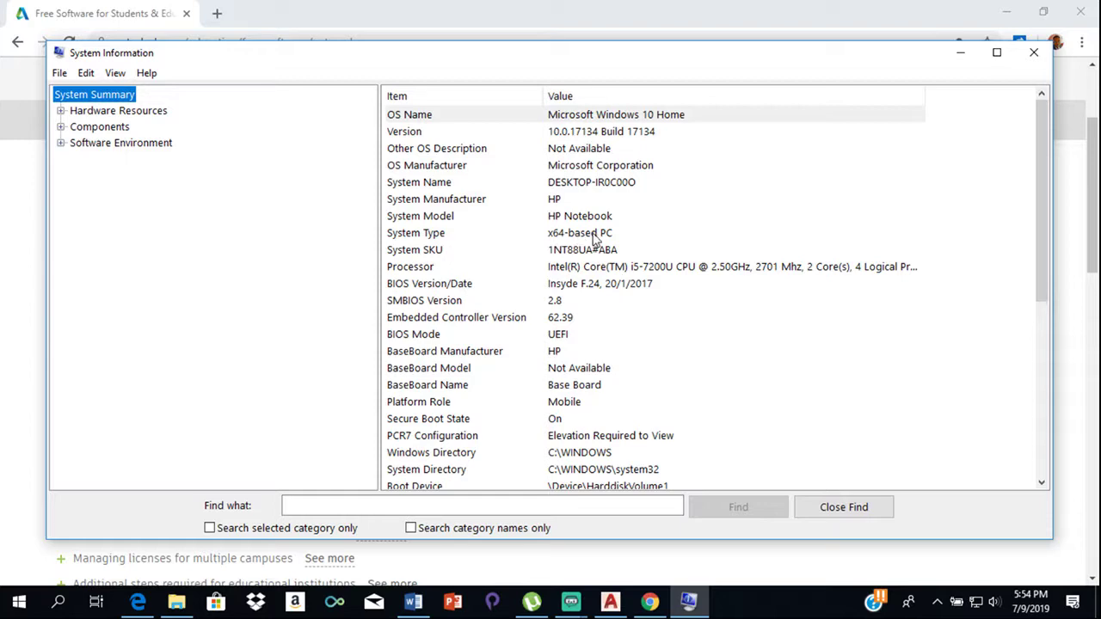
{"action": "left_click", "coordinate": [1035, 55]}
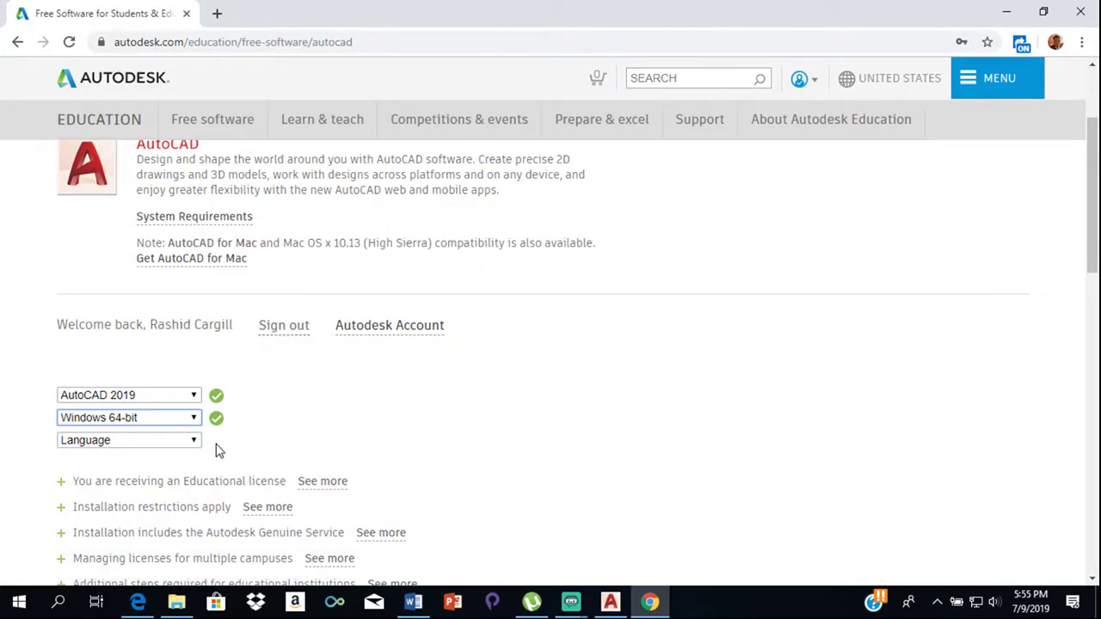
Select English as the language, revealing the serial number, product key and 5.33 GB download
{"action": "left_click", "coordinate": [194, 446]}
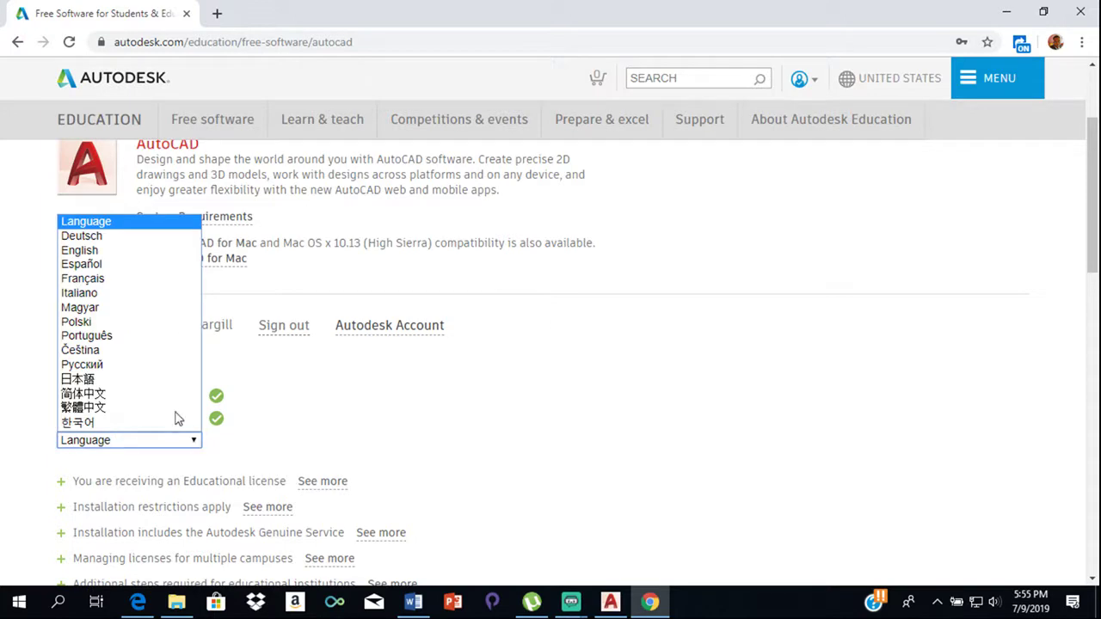
{"action": "left_click", "coordinate": [90, 249]}
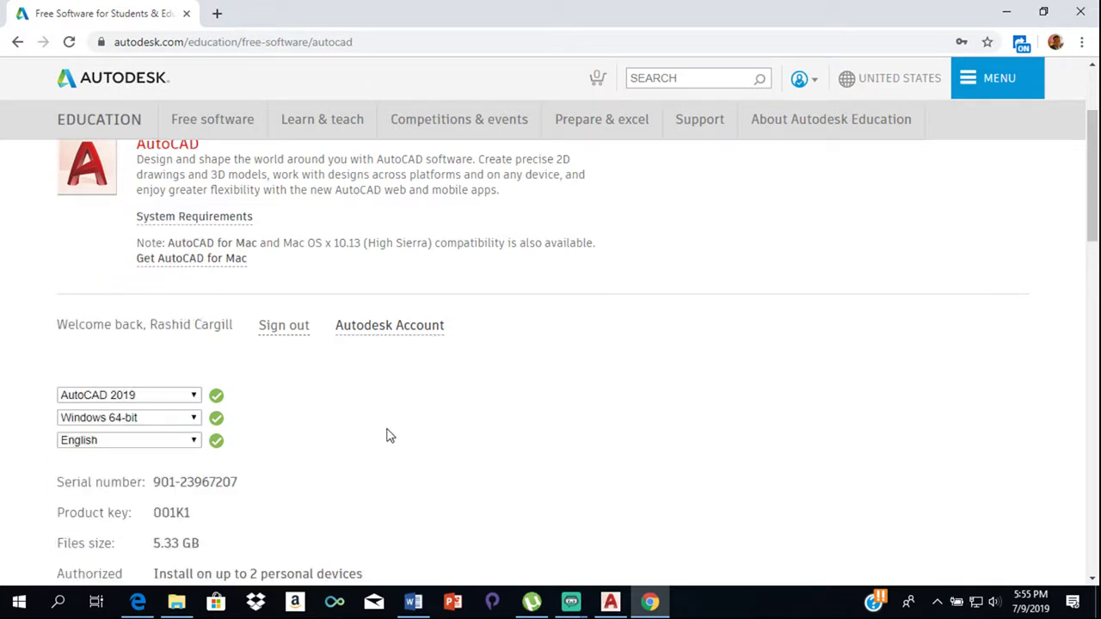
{"action": "scroll", "coordinate": [388, 436], "scroll_direction": "down", "scroll_amount": 6}
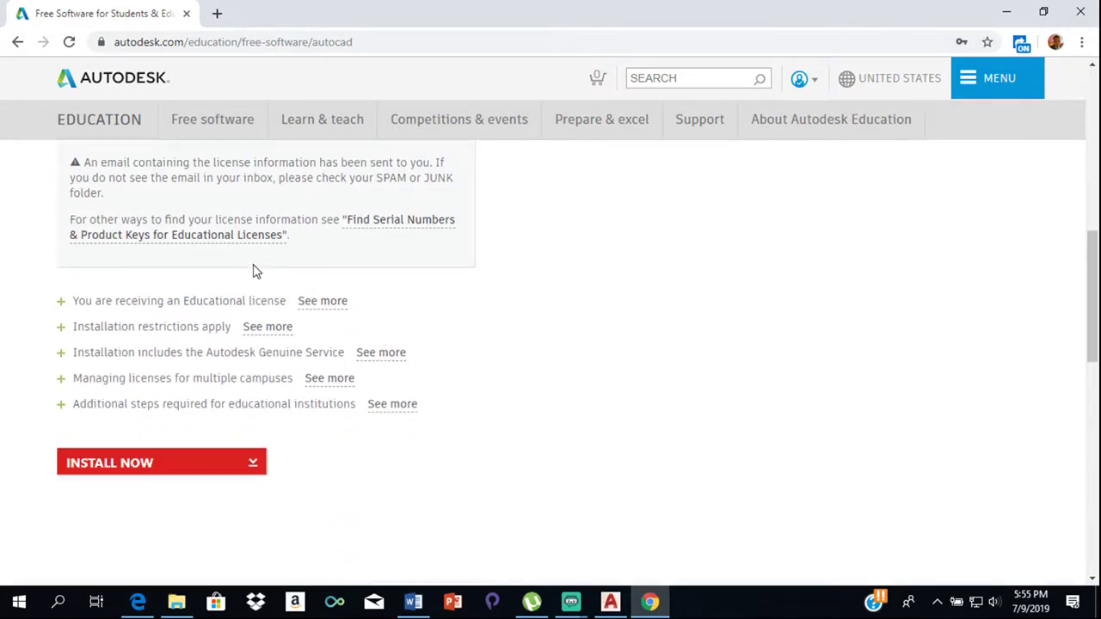
{"action": "scroll", "coordinate": [309, 249], "scroll_direction": "down", "scroll_amount": 2}
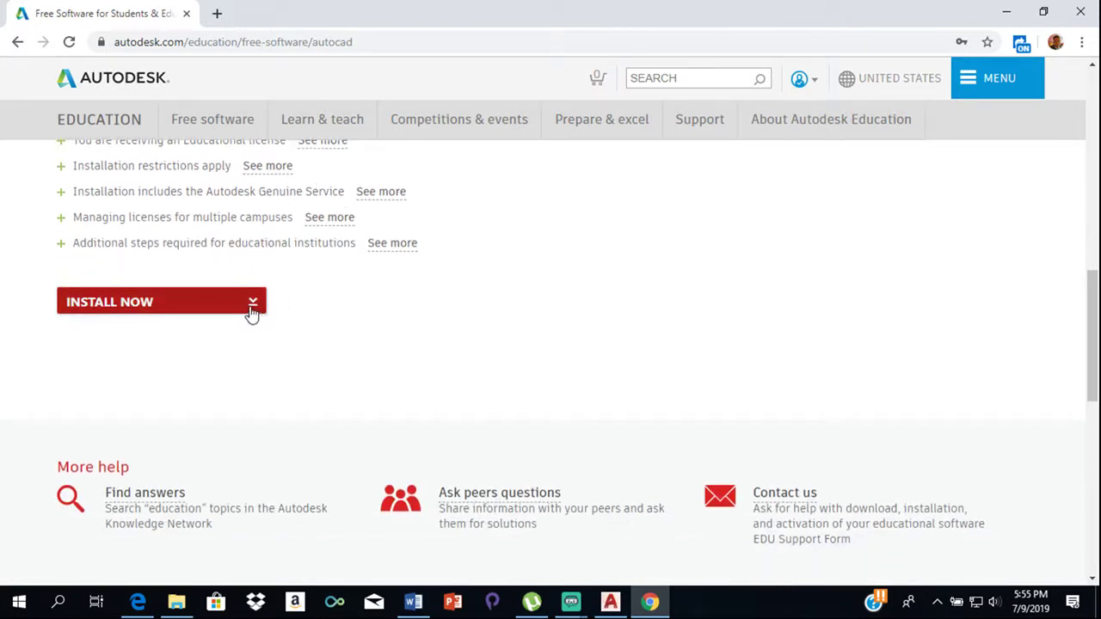
{"action": "left_click", "coordinate": [252, 308]}
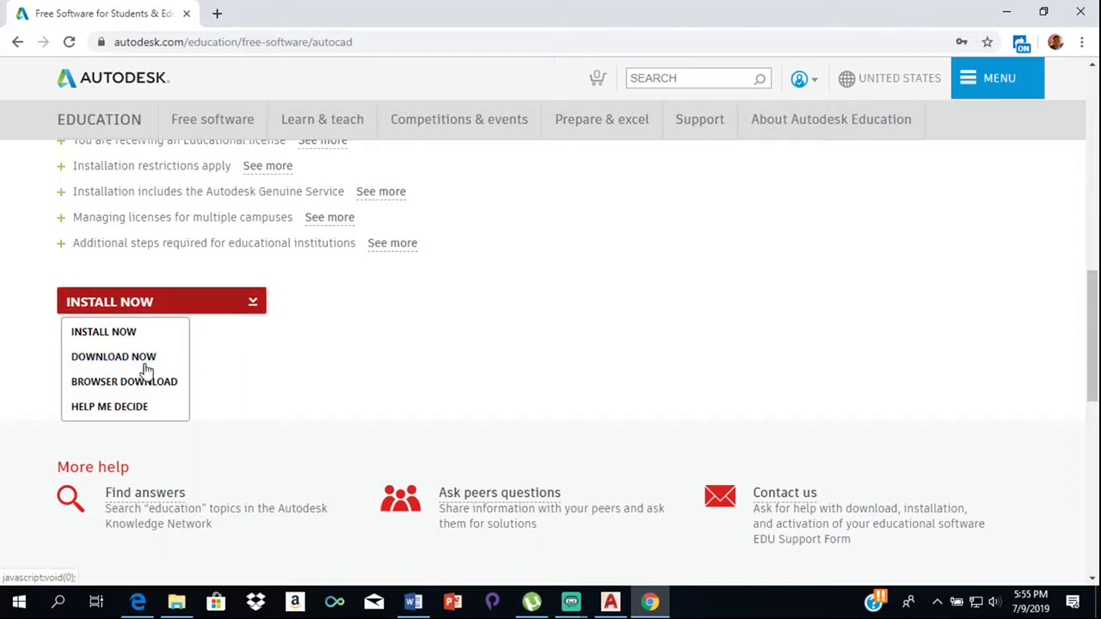
Download the AutoCAD 2019 installer with Download Now, open the .exe, and close the notice
{"action": "left_click", "coordinate": [144, 369]}
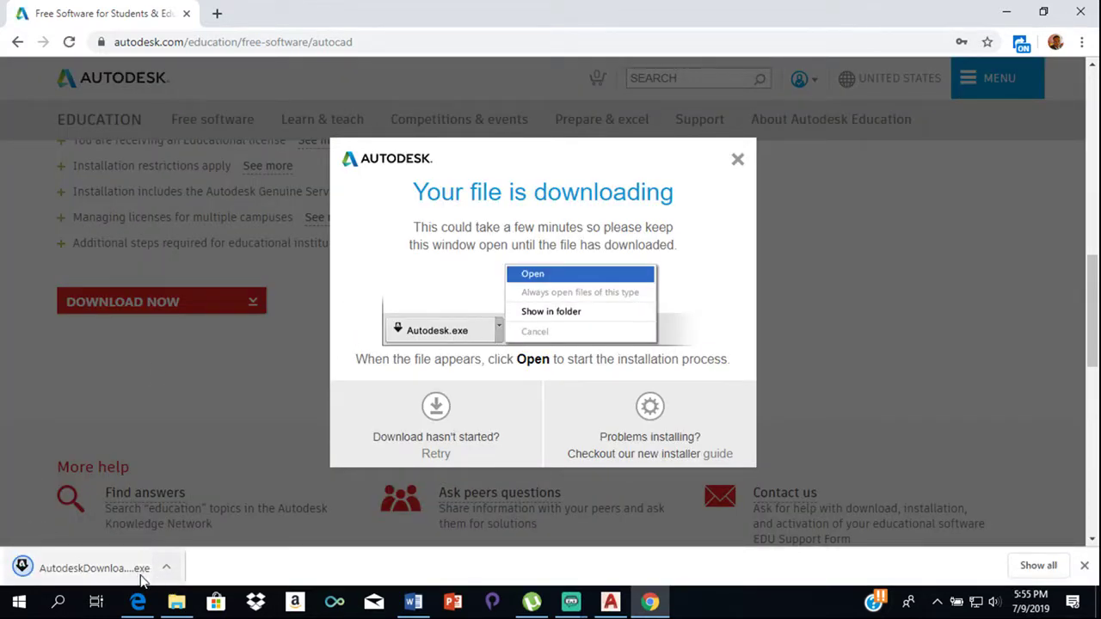
{"action": "left_click", "coordinate": [94, 567]}
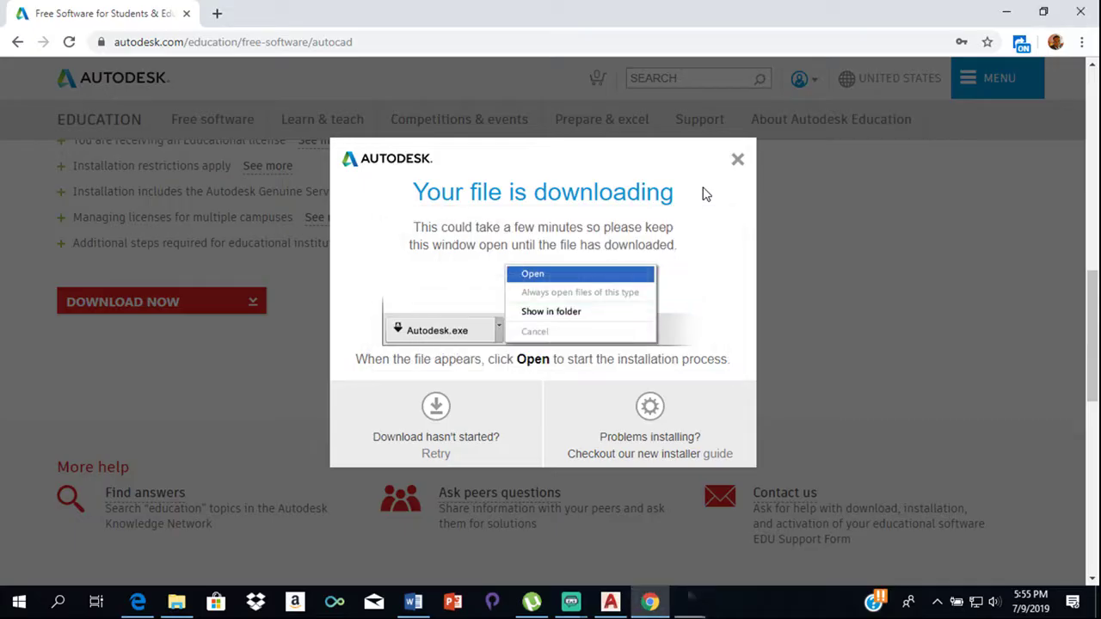
{"action": "left_click", "coordinate": [742, 162]}
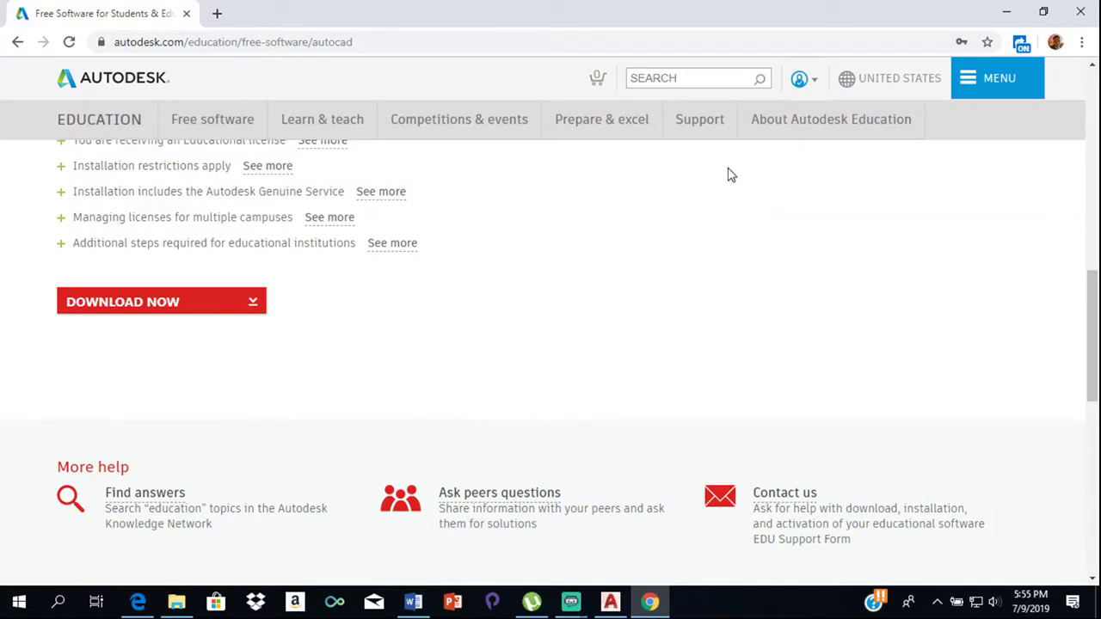